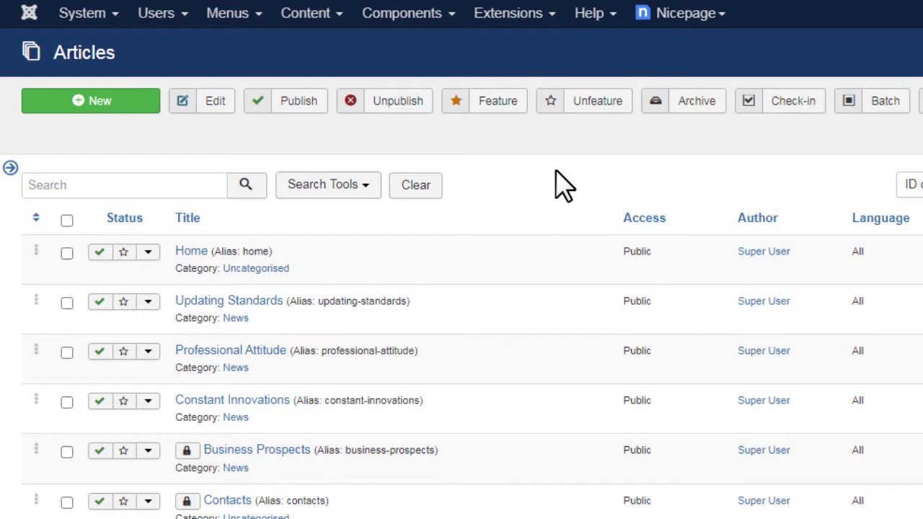
- Create a new Nicepage page starting from a blank page
{"action": "left_click", "coordinate": [660, 16]}
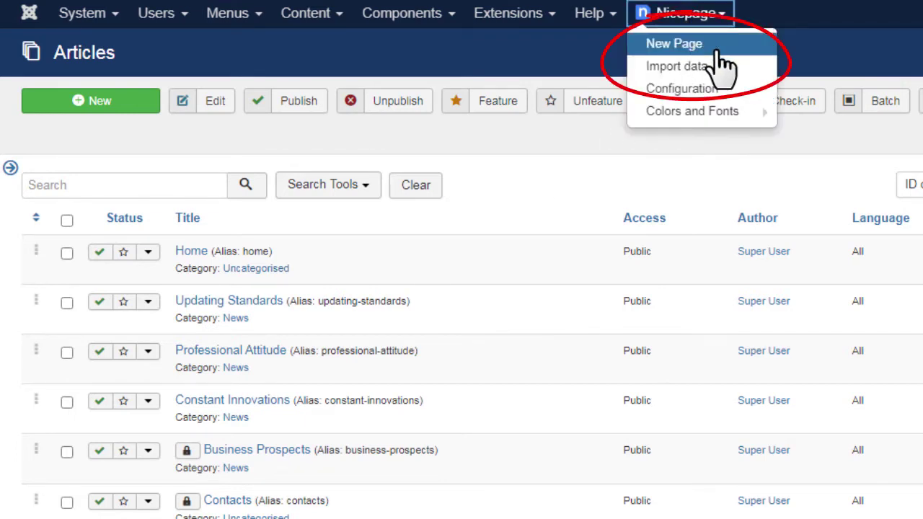
{"action": "left_click", "coordinate": [718, 48]}
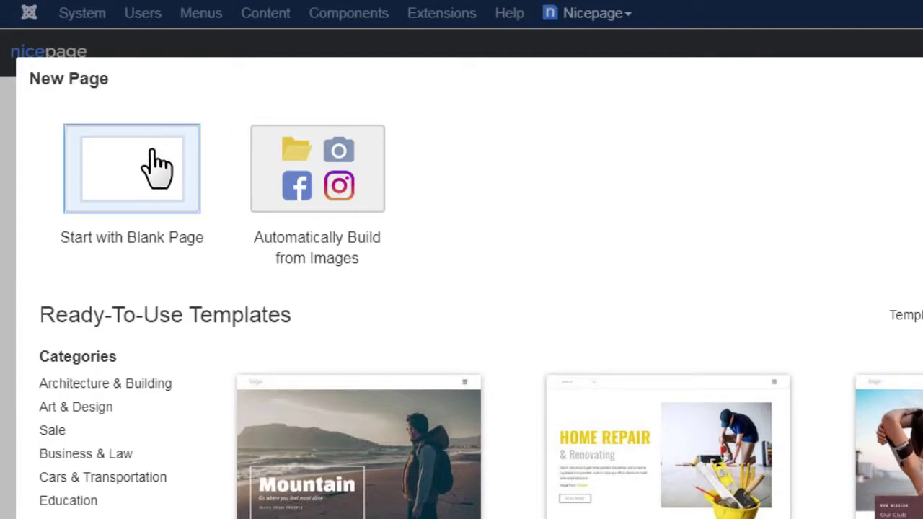
{"action": "left_click", "coordinate": [132, 165]}
- Insert the SUCCESS Text on Image block and open the header menu's item list
{"action": "left_click", "coordinate": [69, 54]}
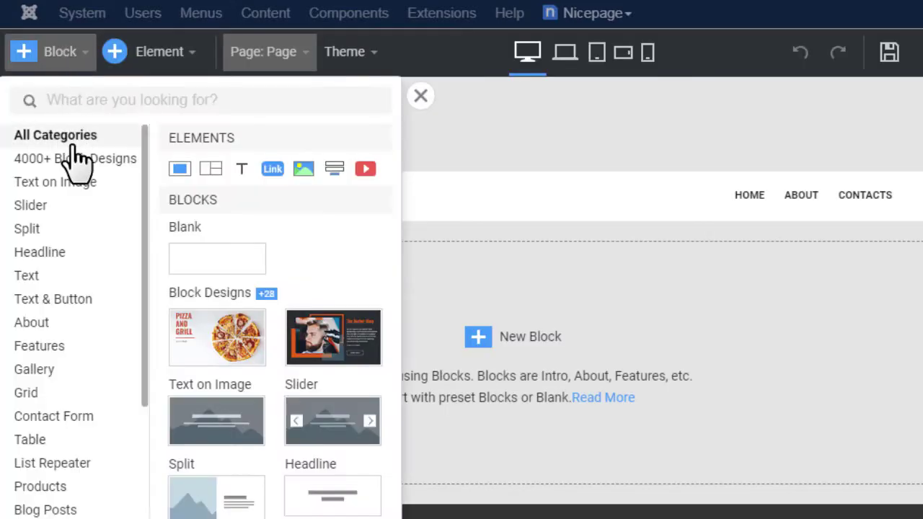
{"action": "left_click", "coordinate": [76, 182]}
{"action": "scroll", "coordinate": [291, 300], "scroll_direction": "down", "scroll_amount": 10}
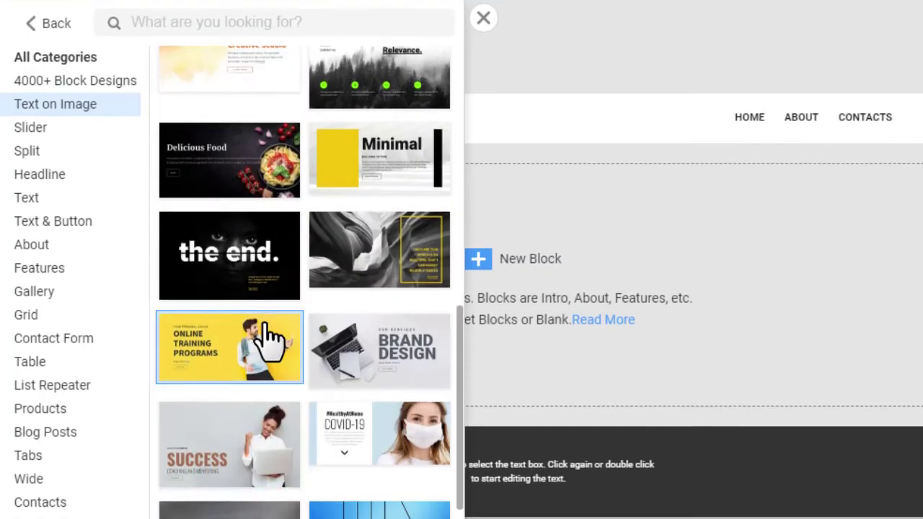
{"action": "left_click", "coordinate": [243, 457]}
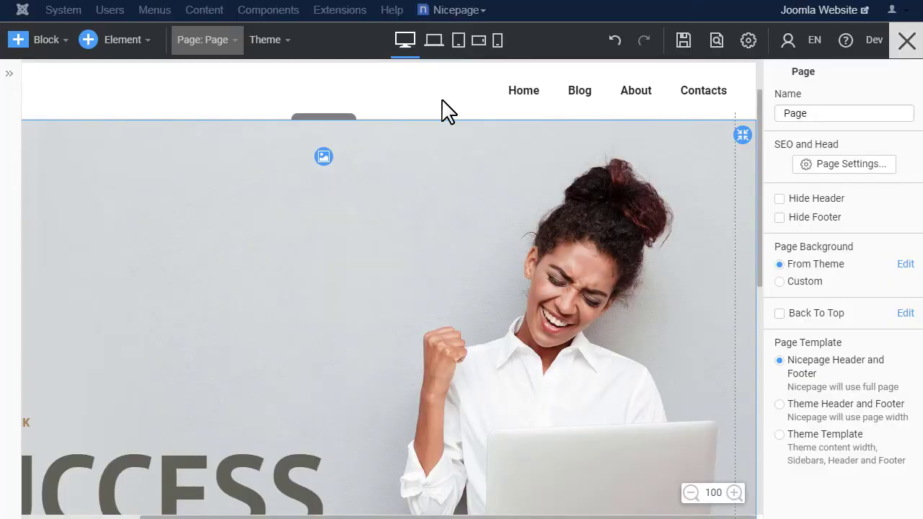
{"action": "left_click", "coordinate": [524, 90]}
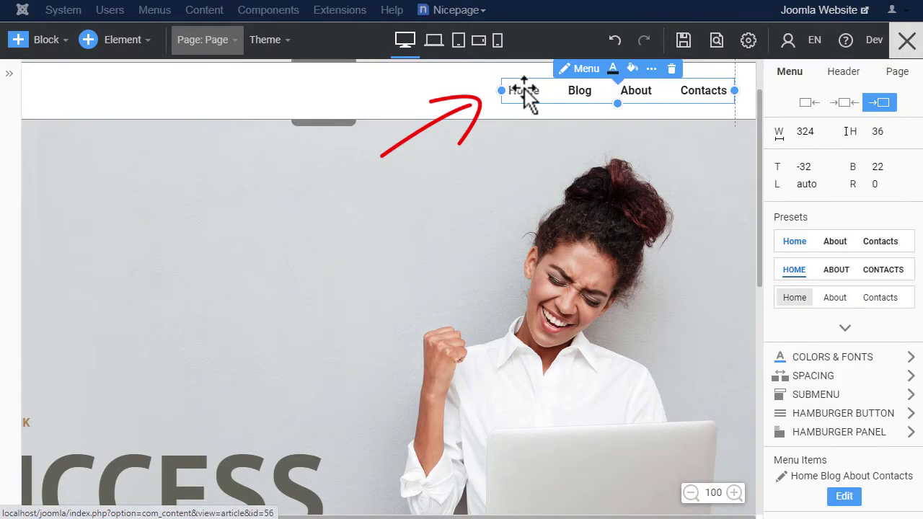
{"action": "left_click", "coordinate": [588, 70]}
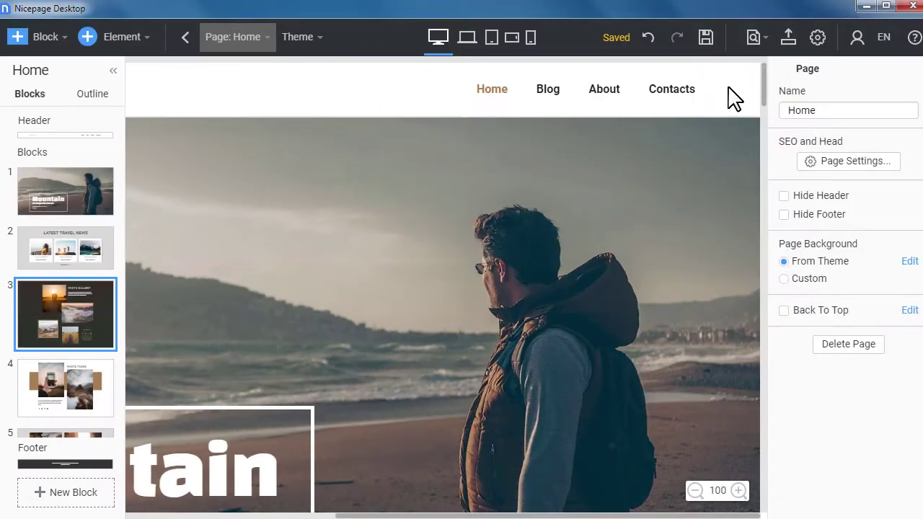
- Export the pages and editor plugin as a Joomla ZIP file, leaving out the theme
{"action": "left_click", "coordinate": [788, 38]}
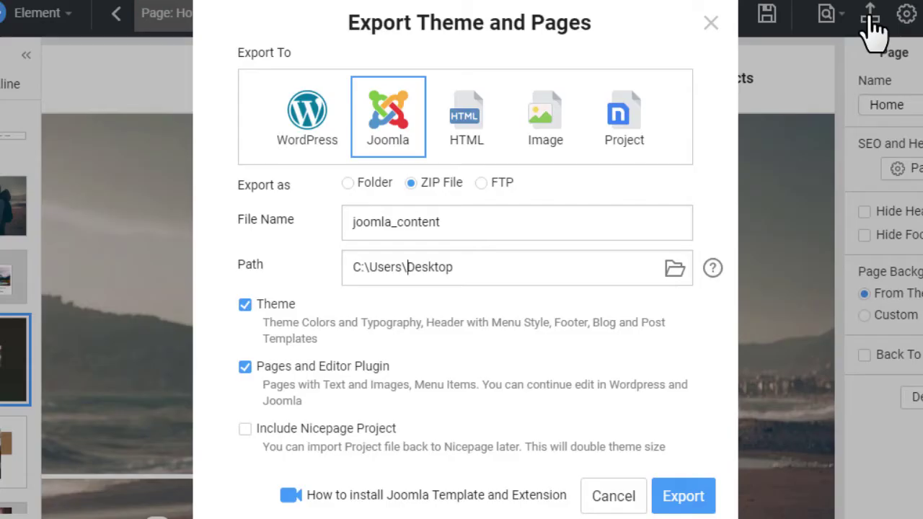
{"action": "left_click", "coordinate": [246, 305]}
{"action": "left_click", "coordinate": [694, 502]}
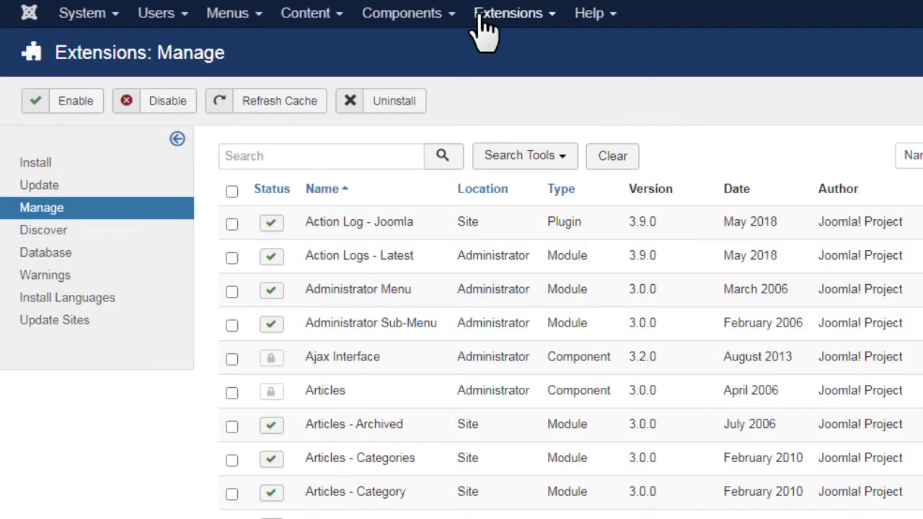
- Install the exported zip package through Joomla's Extensions: Install page
{"action": "left_click", "coordinate": [489, 15]}
{"action": "mouse_move", "coordinate": [504, 47]}
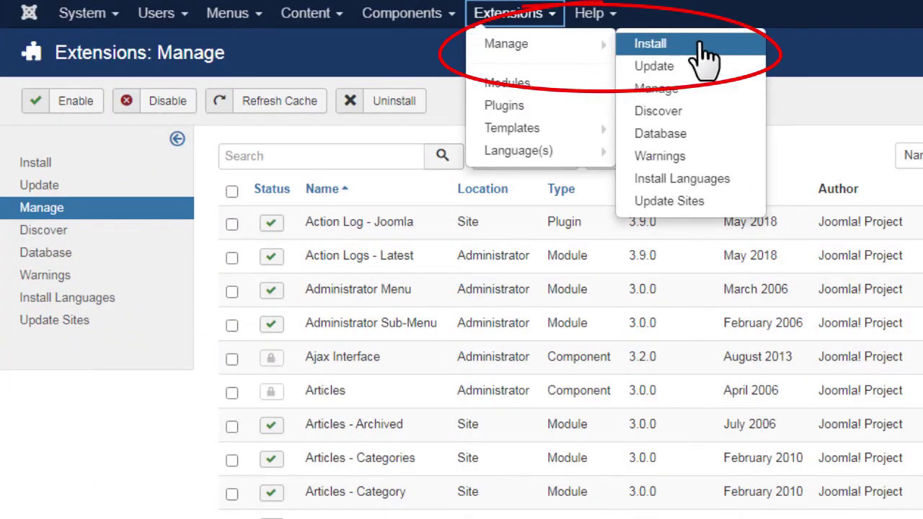
{"action": "left_click", "coordinate": [661, 45]}
{"action": "left_click_drag", "start_coordinate": [344, 137], "coordinate": [540, 395]}
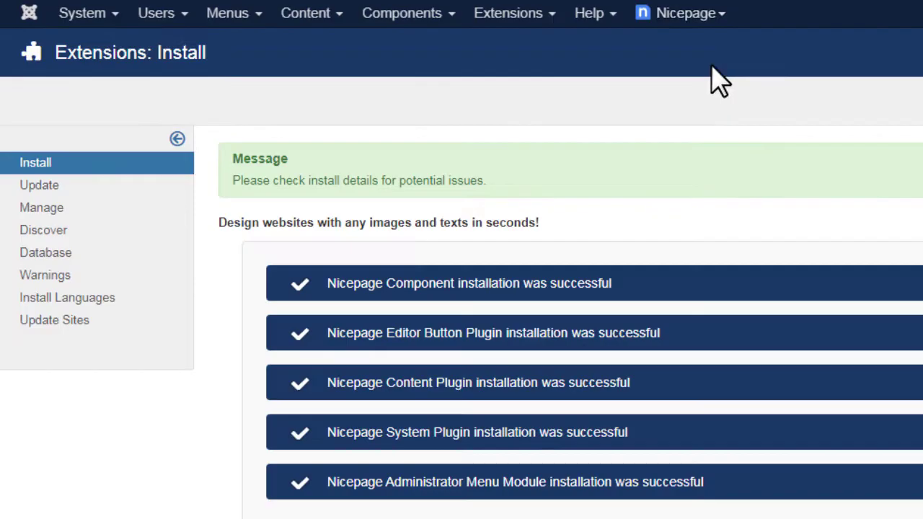
- Import joomla_content.zip through Nicepage's Import data page
{"action": "left_click", "coordinate": [703, 16]}
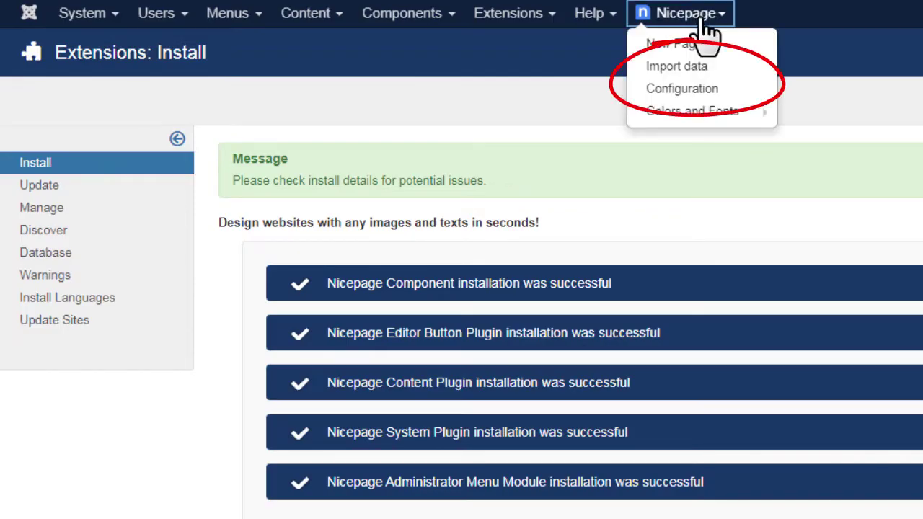
{"action": "left_click", "coordinate": [698, 72]}
{"action": "left_click", "coordinate": [289, 242]}
{"action": "left_click", "coordinate": [841, 261]}
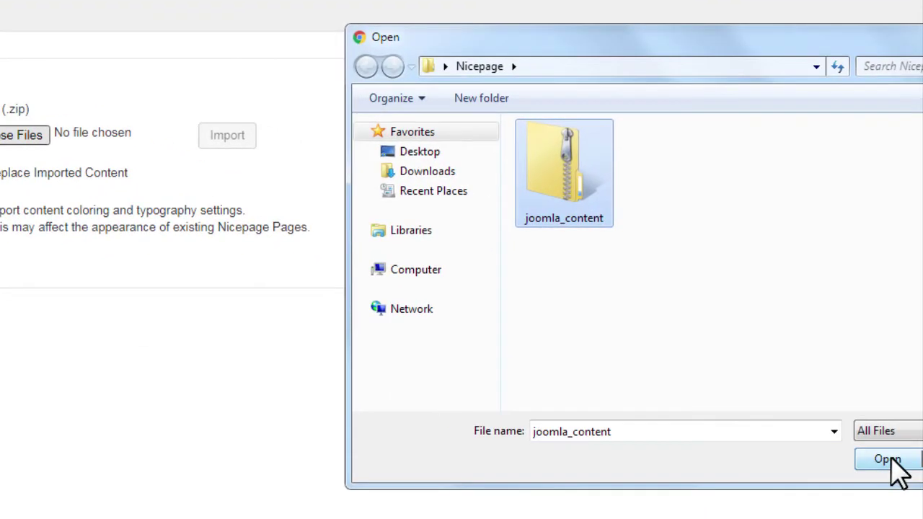
{"action": "left_click", "coordinate": [888, 460]}
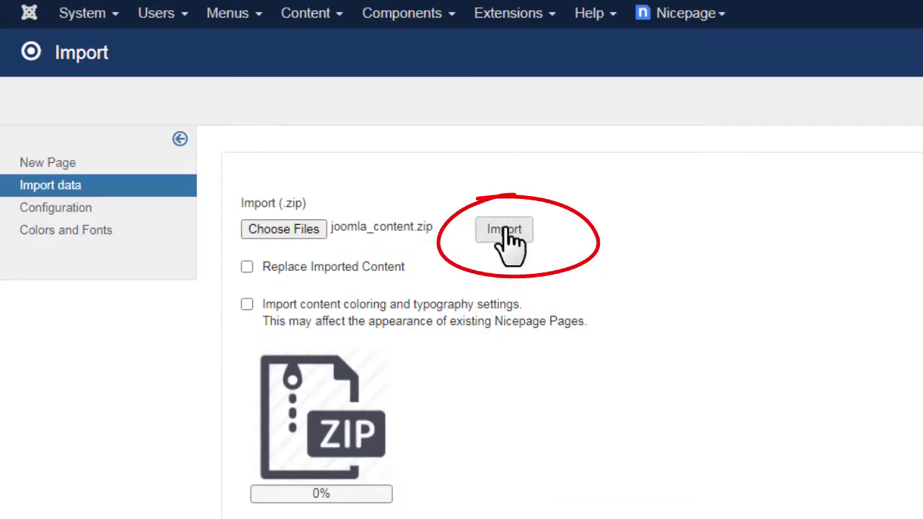
{"action": "left_click", "coordinate": [505, 229]}
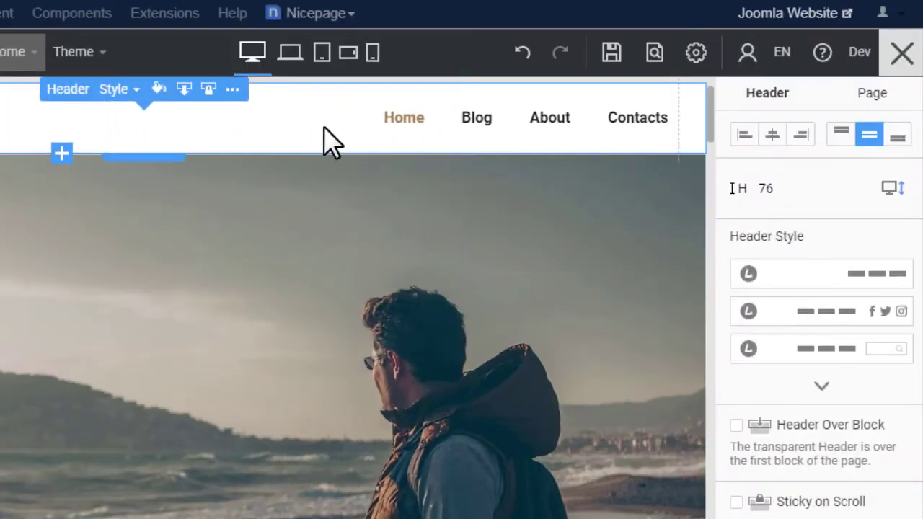
- Add a menu item linked to the Services article and drag it between Blog and About
{"action": "left_click", "coordinate": [415, 116]}
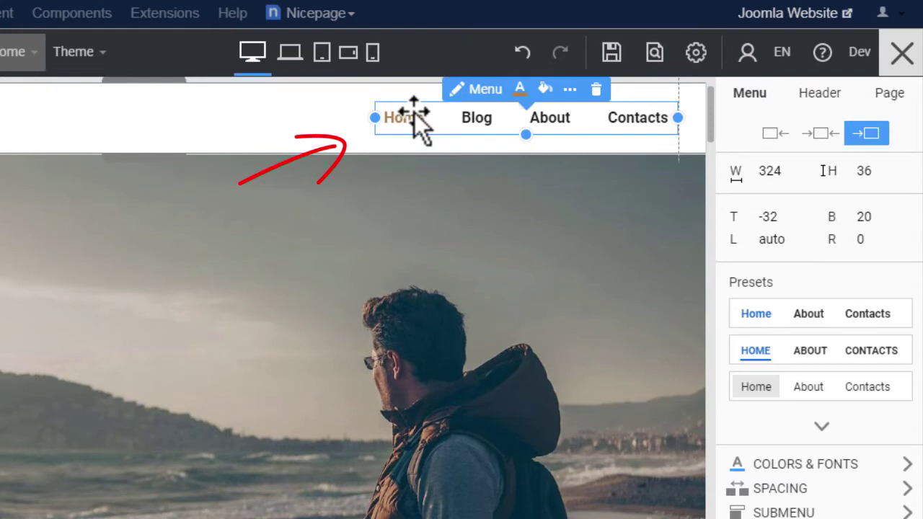
{"action": "left_click", "coordinate": [495, 92]}
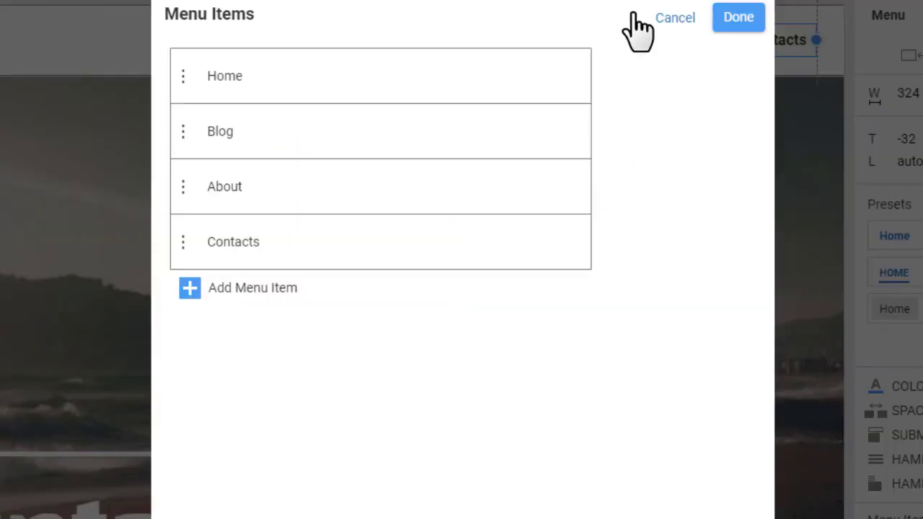
{"action": "left_click", "coordinate": [273, 303]}
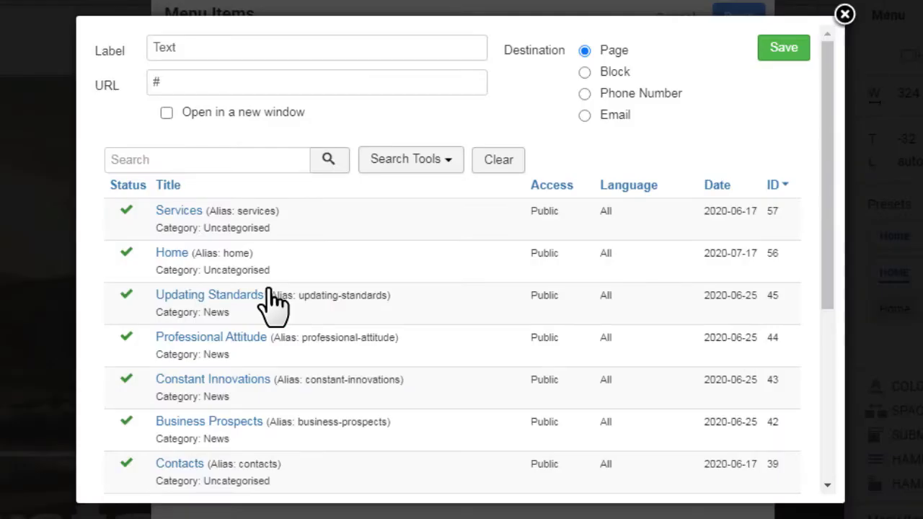
{"action": "left_click", "coordinate": [179, 212]}
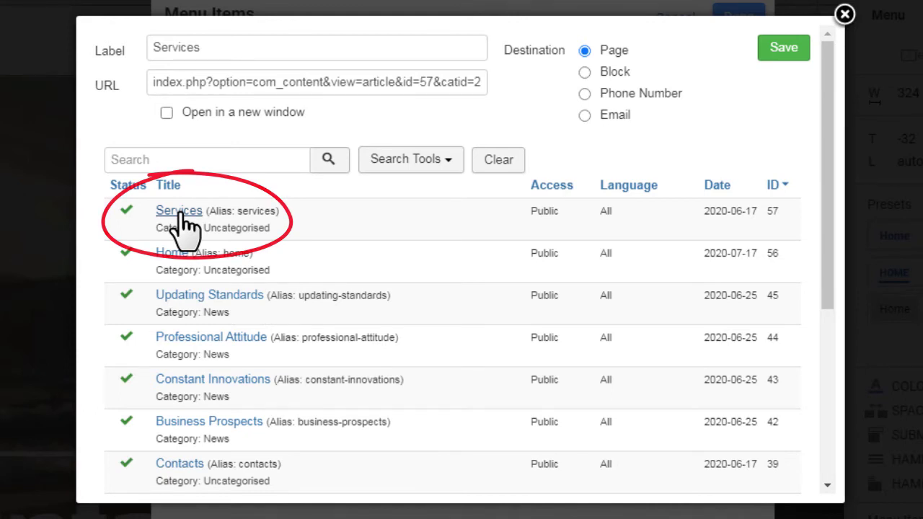
{"action": "left_click", "coordinate": [782, 50]}
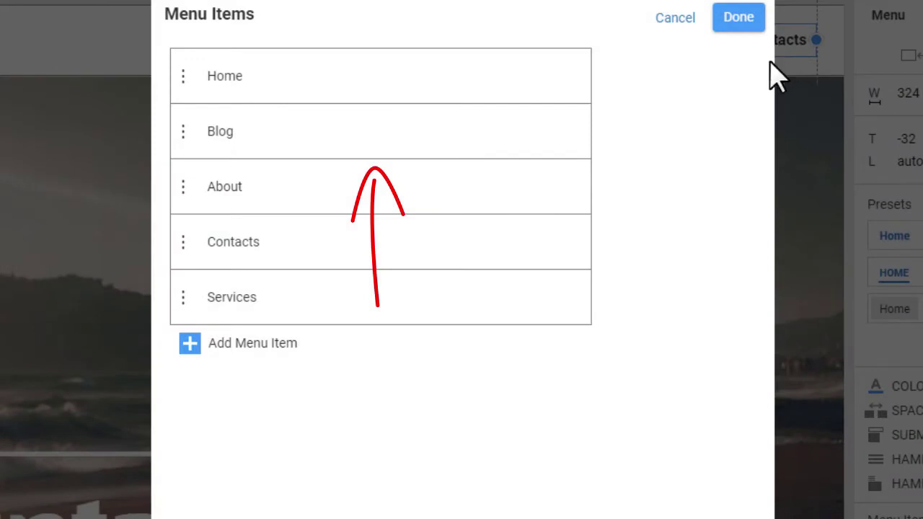
{"action": "left_click_drag", "start_coordinate": [183, 304], "coordinate": [171, 180]}
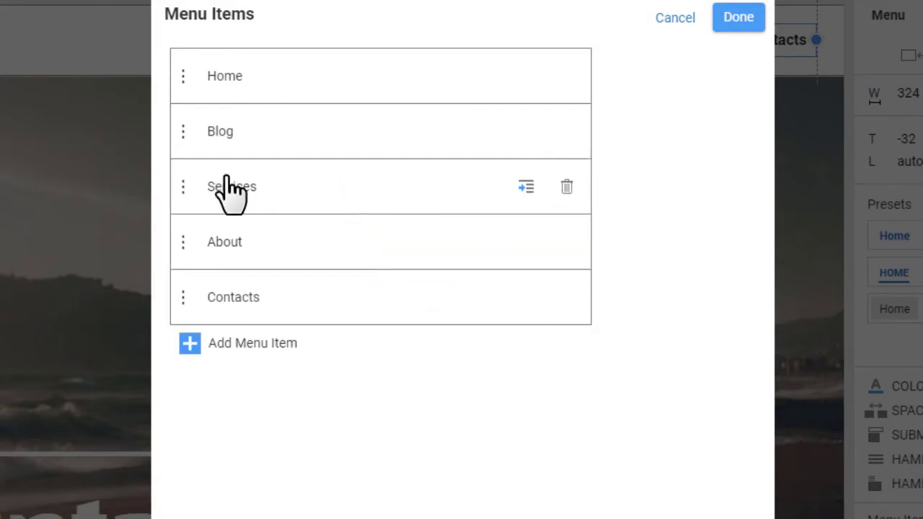
- Apply the menu changes, save the page, and open the live Joomla website
{"action": "left_click", "coordinate": [742, 22]}
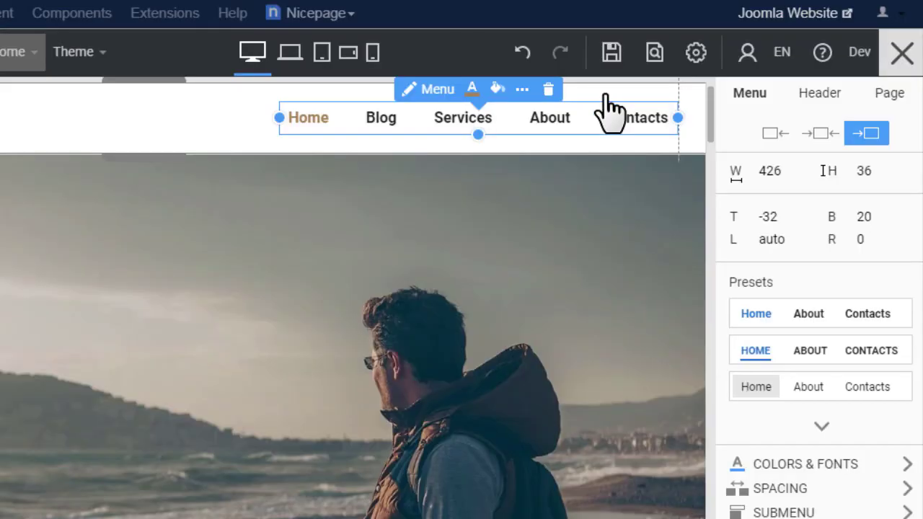
{"action": "left_click", "coordinate": [611, 57]}
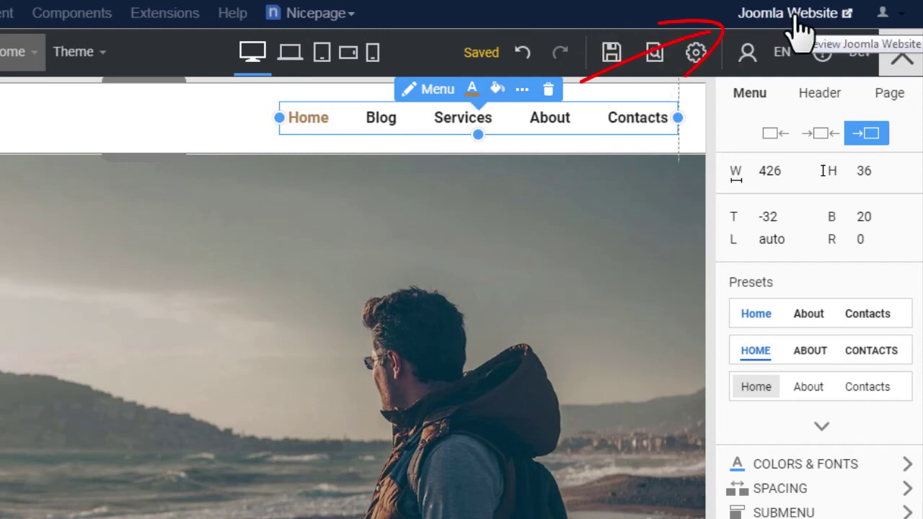
{"action": "left_click", "coordinate": [820, 11]}
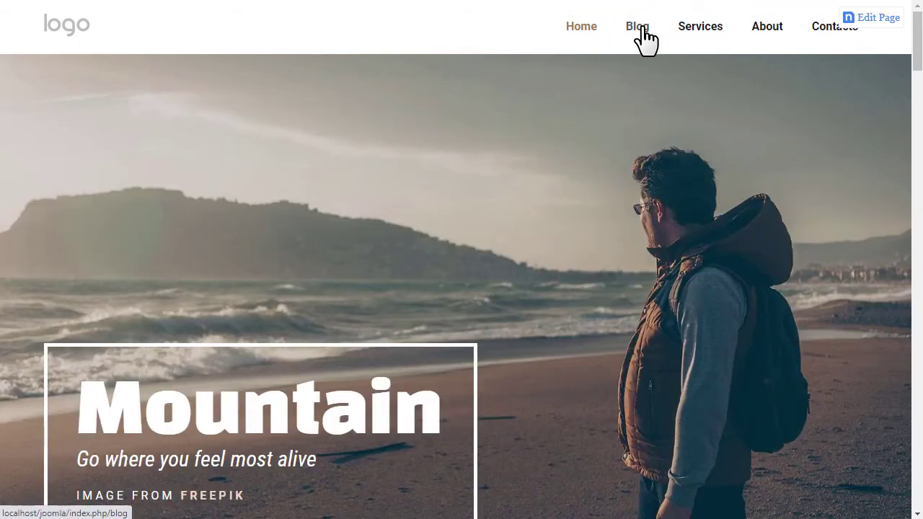
- Open the site's Blog page and scroll through its News posts
{"action": "left_click", "coordinate": [643, 30]}
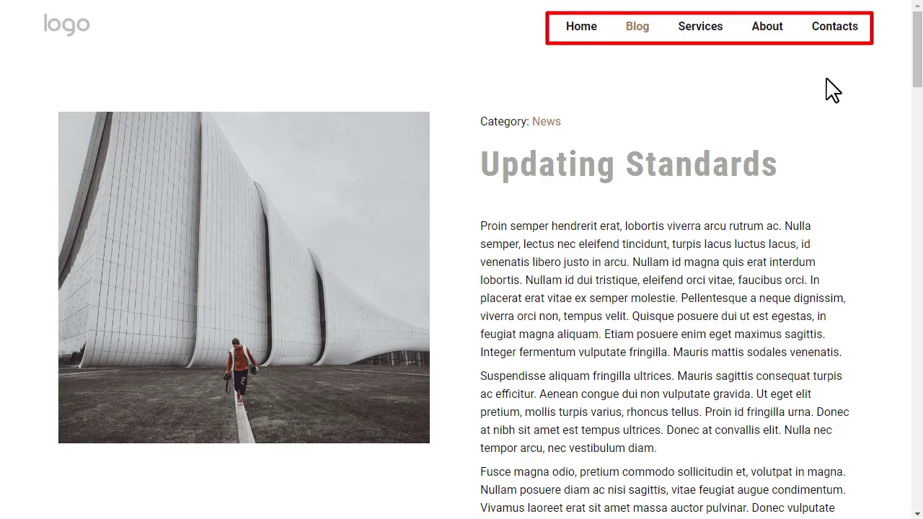
{"action": "scroll", "coordinate": [858, 95], "scroll_direction": "down", "scroll_amount": 15}
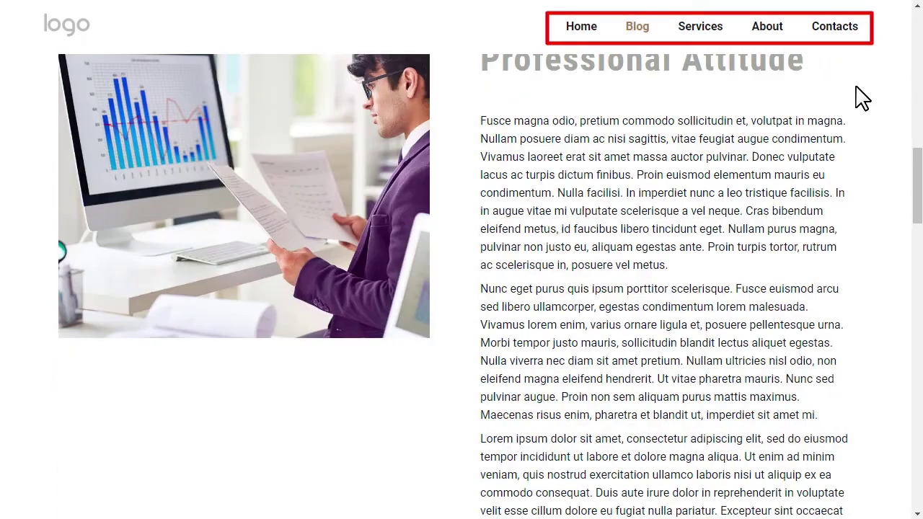
{"action": "scroll", "coordinate": [863, 98], "scroll_direction": "down", "scroll_amount": 20}
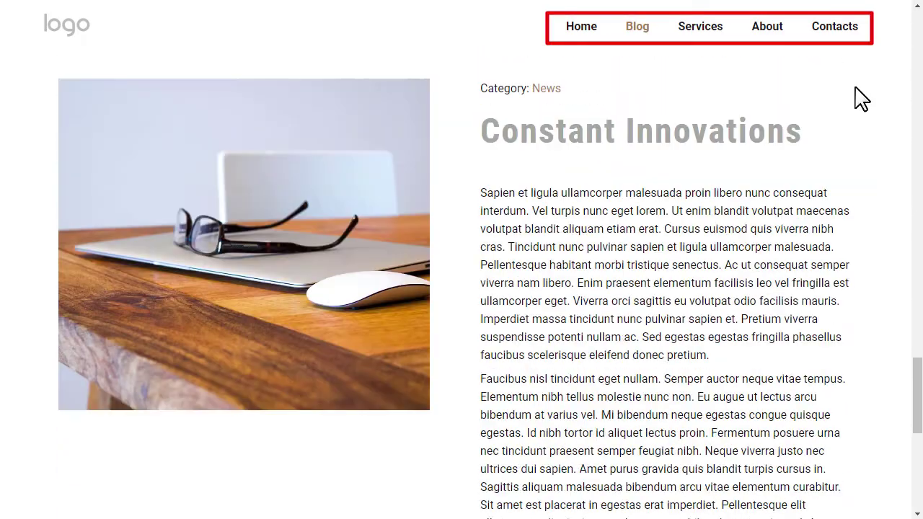
{"action": "scroll", "coordinate": [862, 98], "scroll_direction": "down", "scroll_amount": 10}
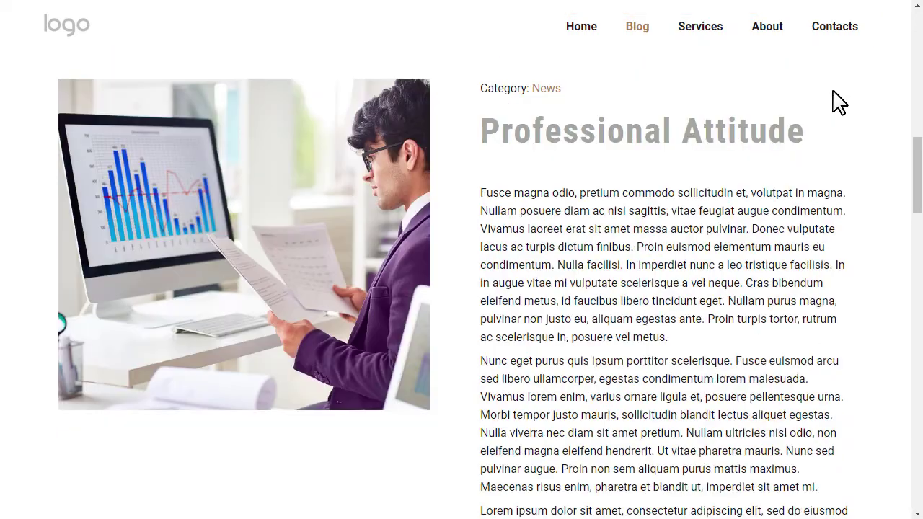